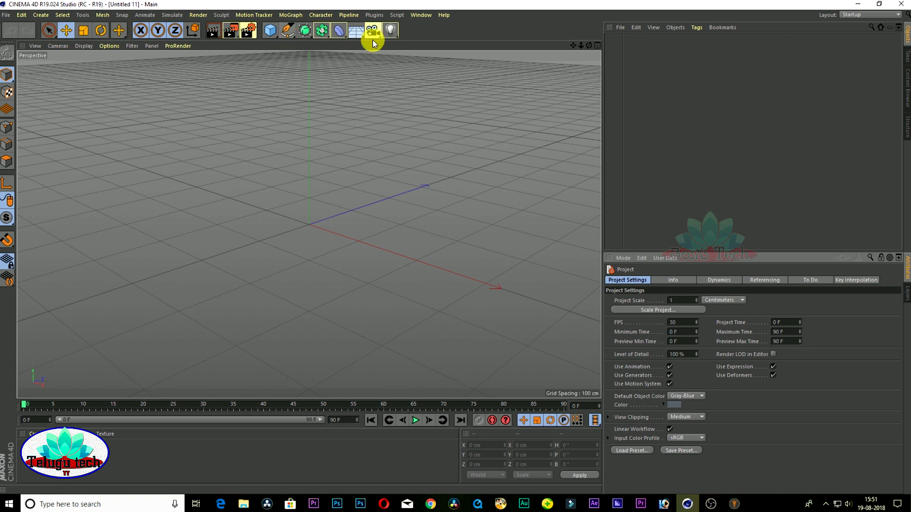
- Switch the active selection tool to Rectangle Selection
{"action": "left_click", "coordinate": [54, 33]}
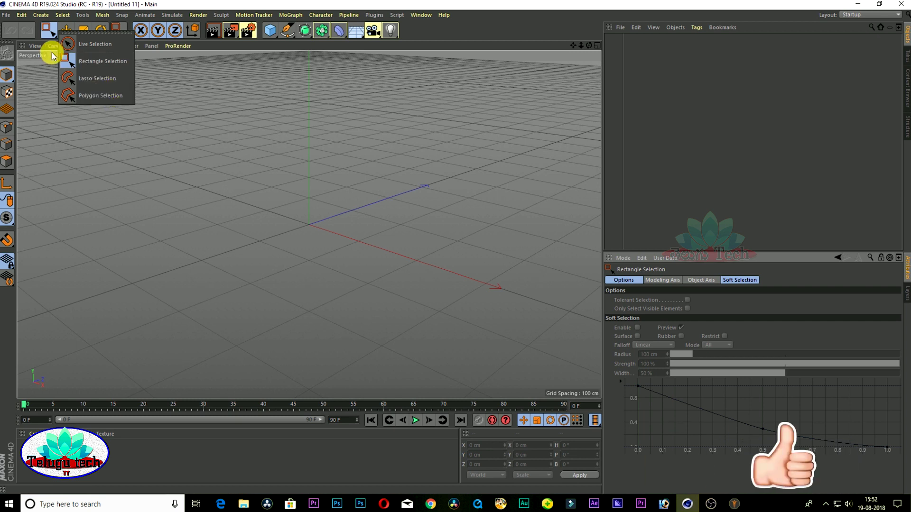
{"action": "left_click", "coordinate": [158, 56]}
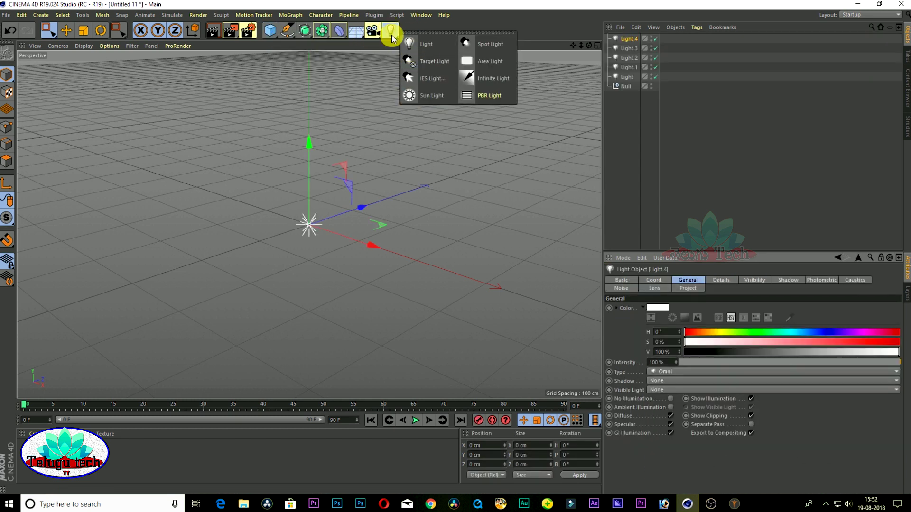
- Tear off the light-types palette, dock it under the main toolbar, then close it
{"action": "left_click", "coordinate": [434, 33]}
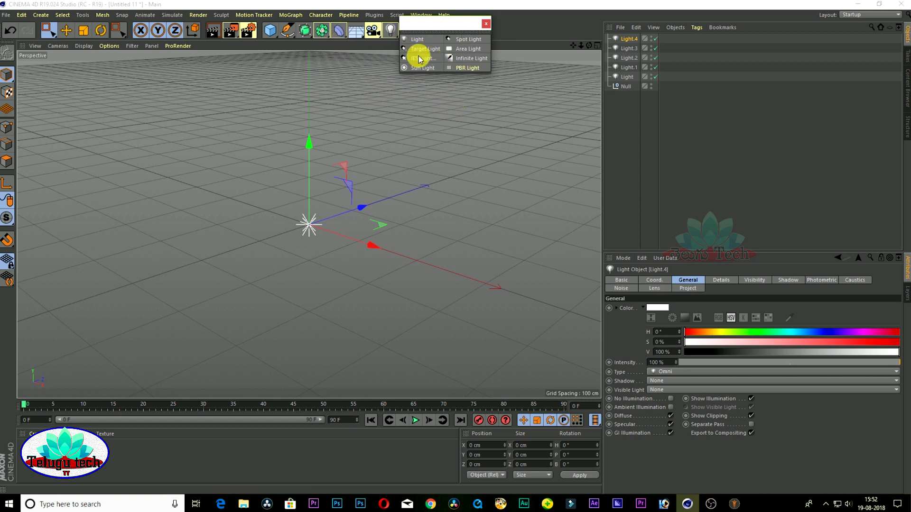
{"action": "left_click_drag", "start_coordinate": [417, 23], "coordinate": [502, 78]}
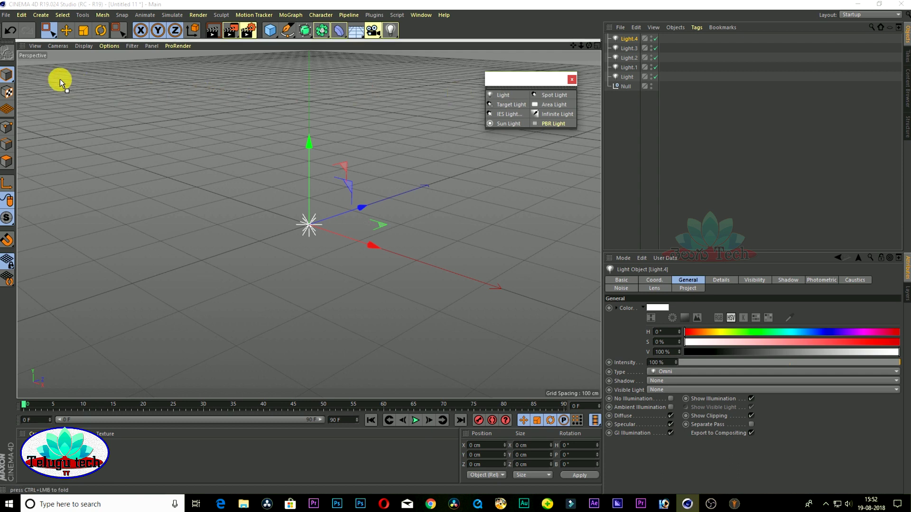
{"action": "left_click_drag", "start_coordinate": [38, 41], "coordinate": [38, 39]}
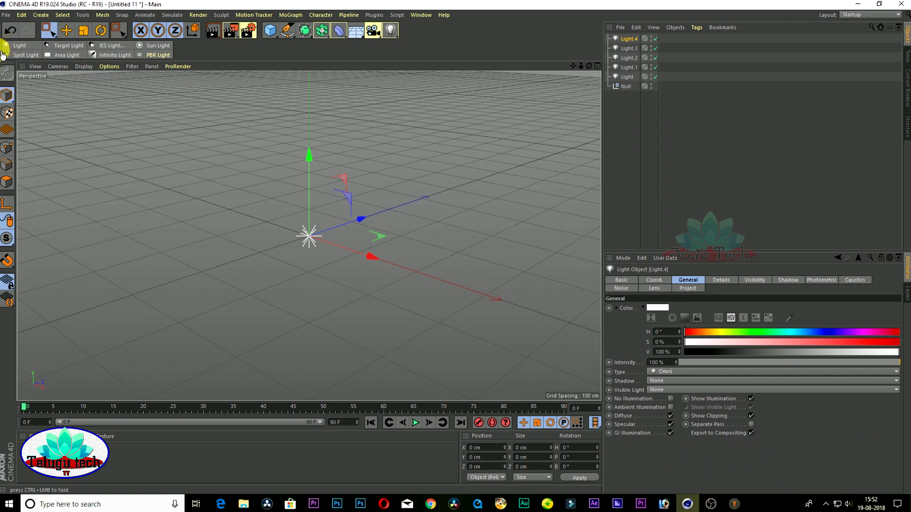
{"action": "right_click", "coordinate": [3, 54]}
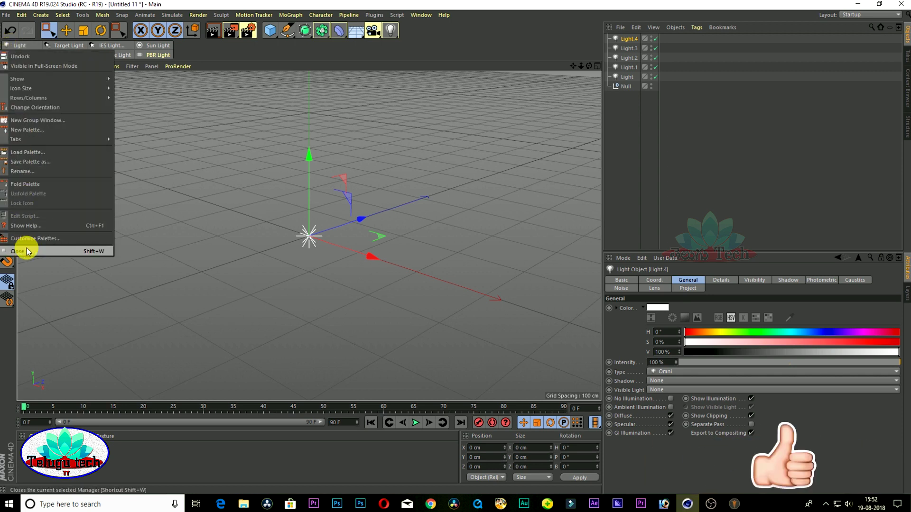
{"action": "left_click", "coordinate": [27, 250]}
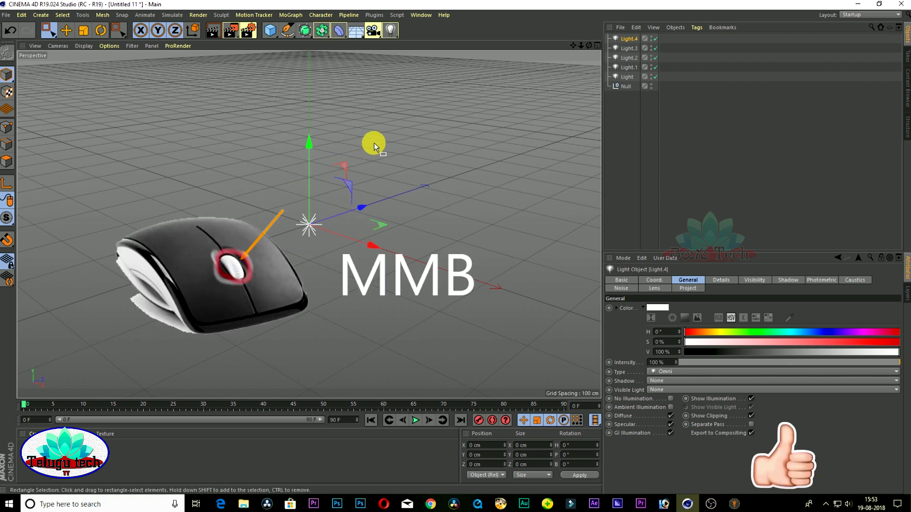
{"action": "middle_click", "coordinate": [252, 144]}
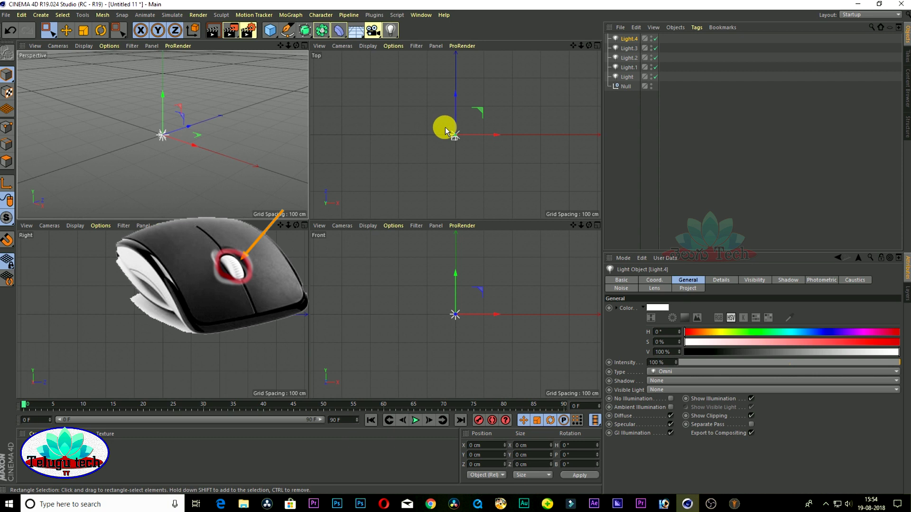
{"action": "middle_click", "coordinate": [422, 131]}
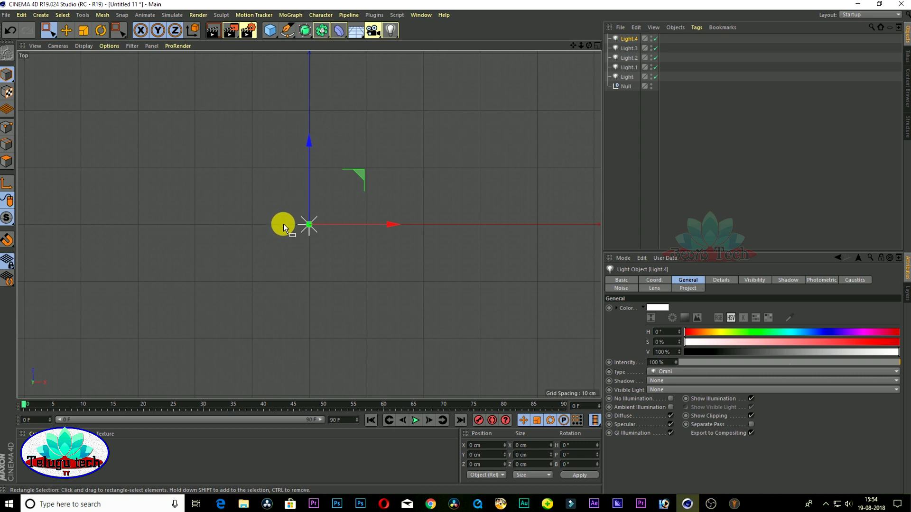
{"action": "middle_click", "coordinate": [265, 226]}
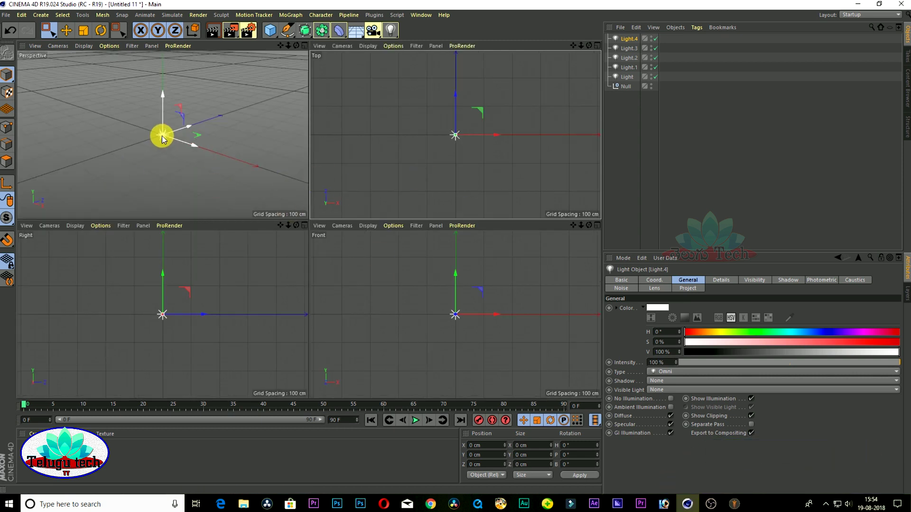
{"action": "middle_click", "coordinate": [141, 135]}
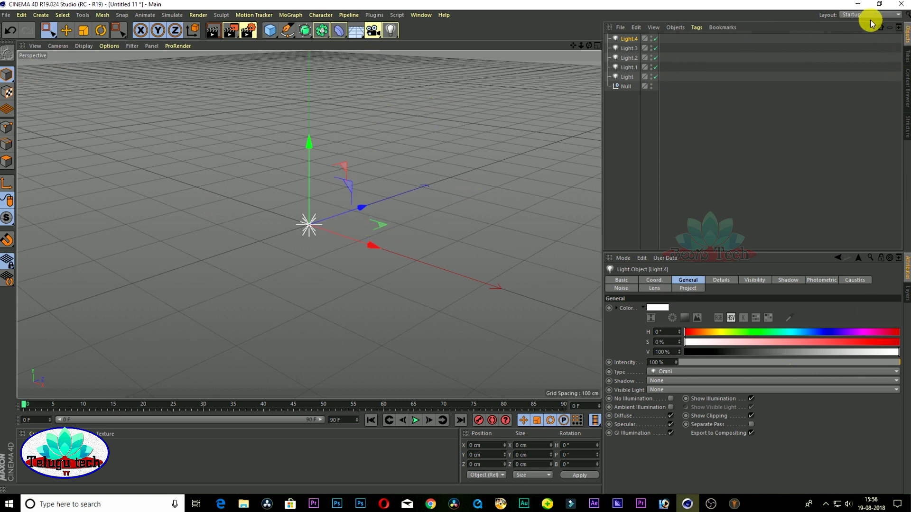
- Try the Animate, BP - 3D Paint and Model layouts, then return to Standard
{"action": "left_click", "coordinate": [844, 15]}
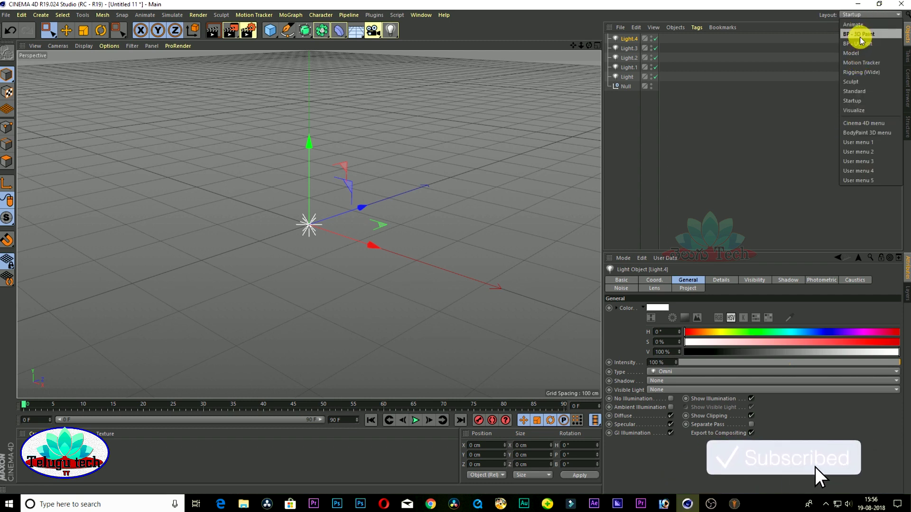
{"action": "left_click", "coordinate": [859, 25]}
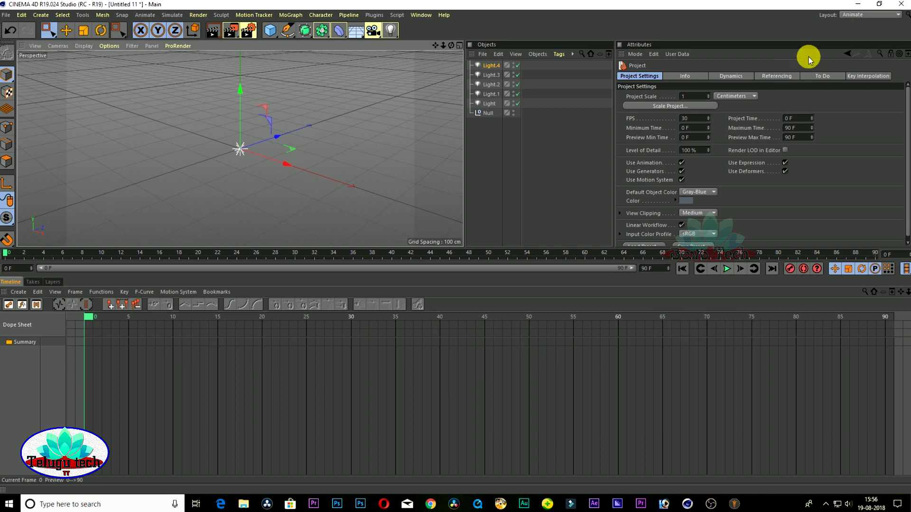
{"action": "left_click", "coordinate": [856, 14]}
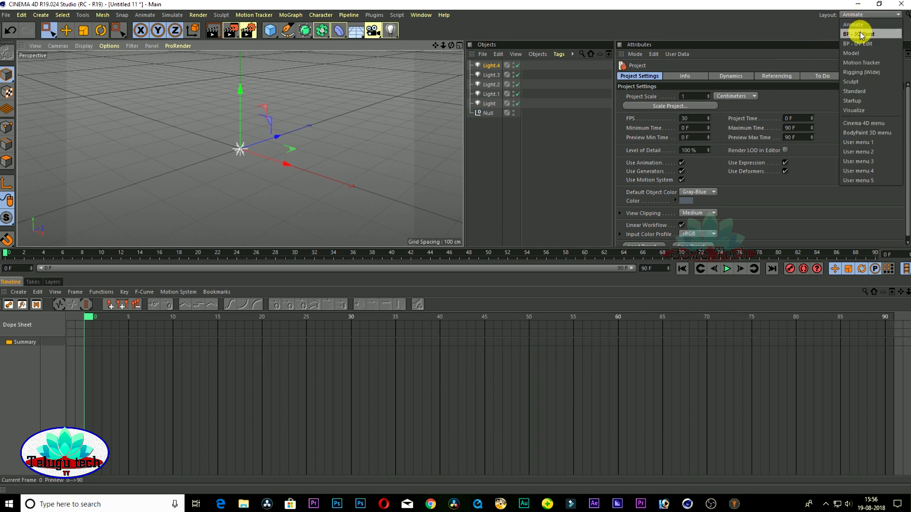
{"action": "left_click", "coordinate": [867, 36]}
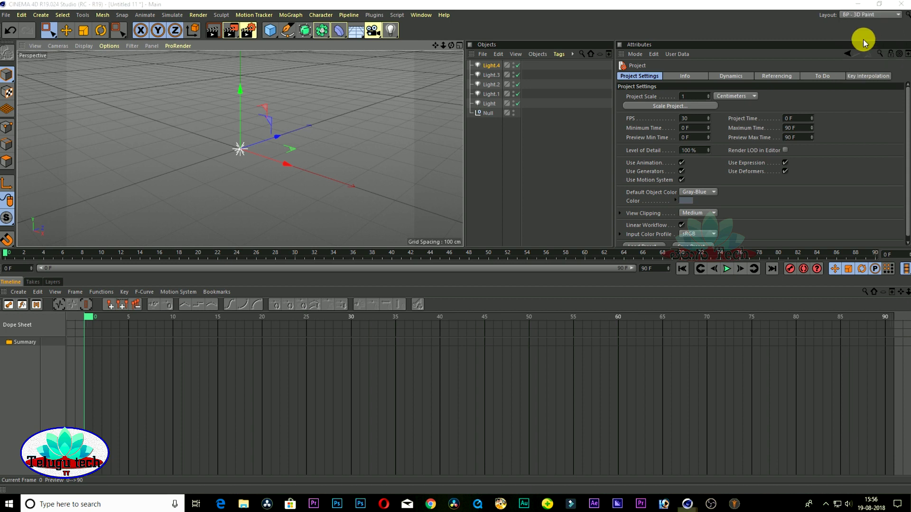
{"action": "left_click", "coordinate": [895, 14]}
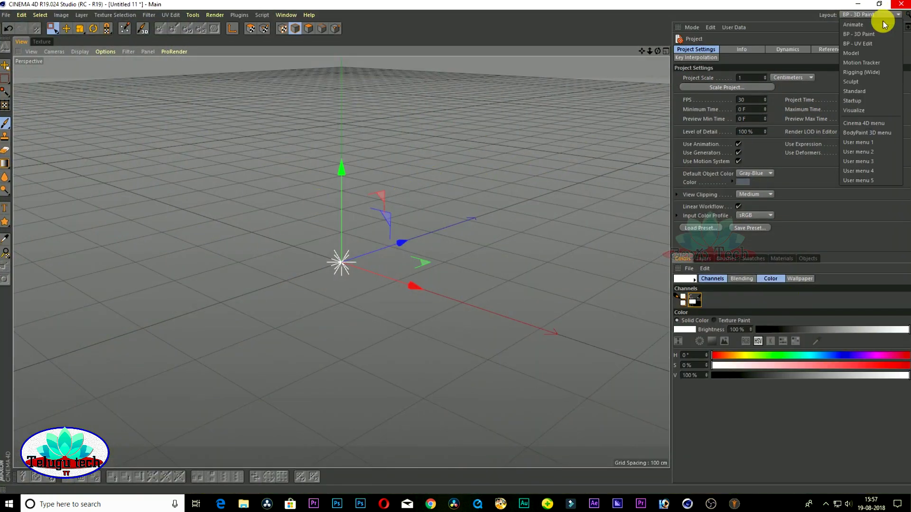
{"action": "left_click", "coordinate": [859, 54]}
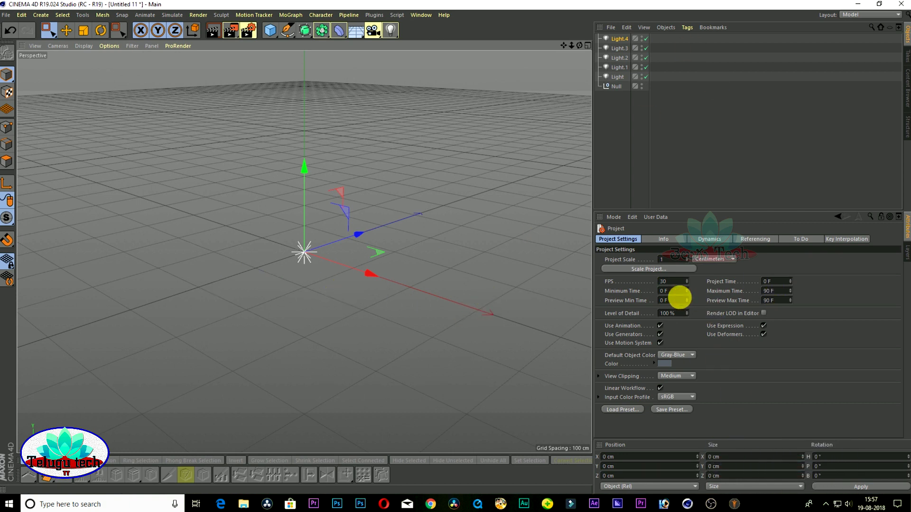
{"action": "left_click", "coordinate": [870, 14]}
{"action": "left_click", "coordinate": [862, 90]}
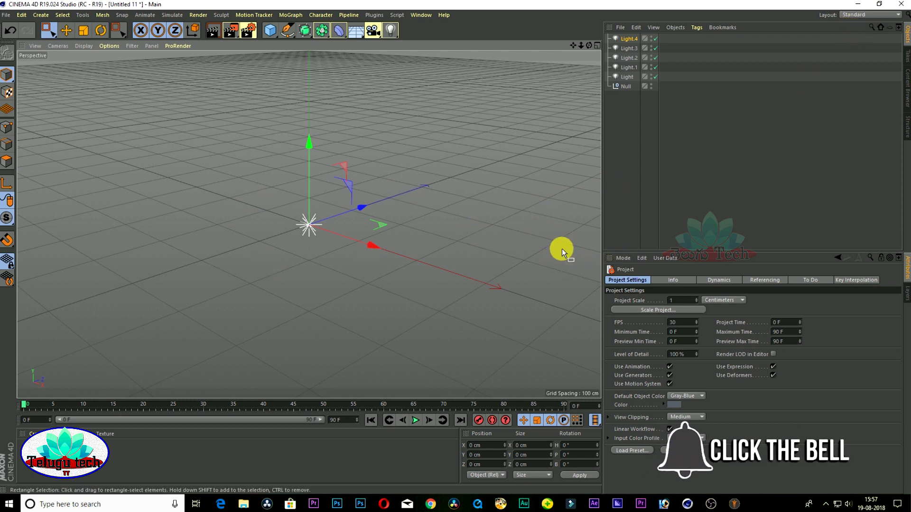
- Tear off the light-types palette and dock it above the viewport
{"action": "left_click", "coordinate": [390, 30]}
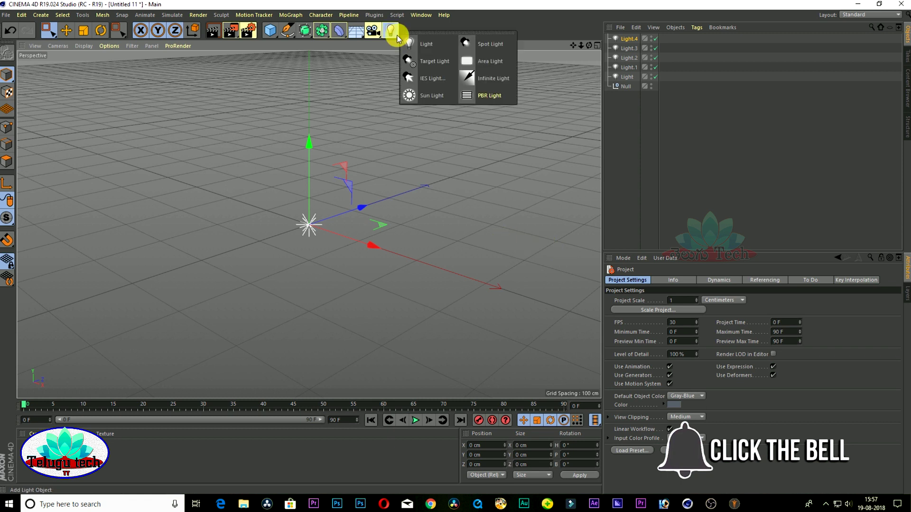
{"action": "left_click", "coordinate": [427, 34]}
{"action": "left_click_drag", "start_coordinate": [463, 20], "coordinate": [50, 78]}
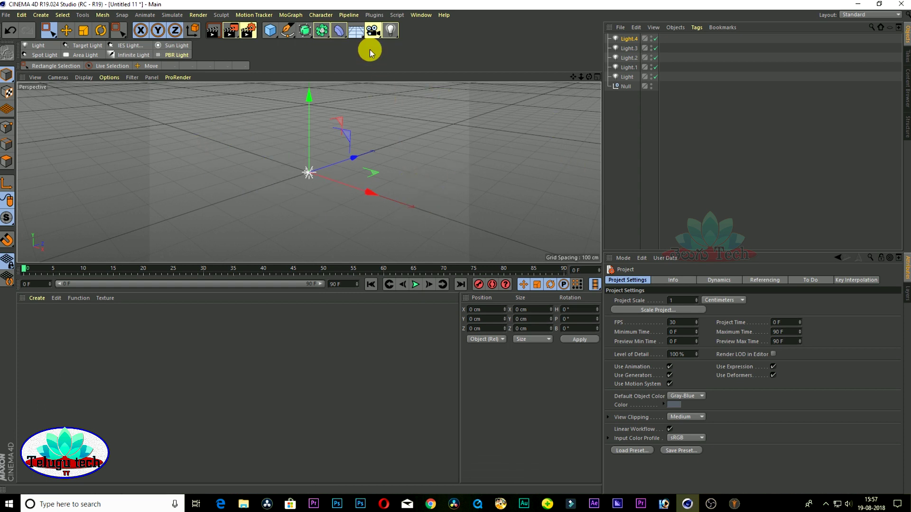
- Save the current interface as a custom layout named 'cherry'
{"action": "left_click", "coordinate": [420, 16]}
{"action": "mouse_move", "coordinate": [454, 29]}
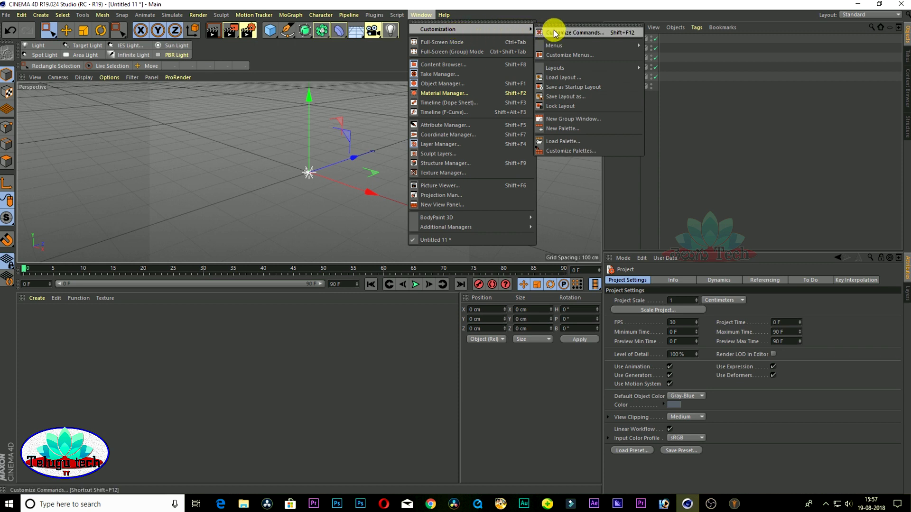
{"action": "left_click", "coordinate": [569, 96]}
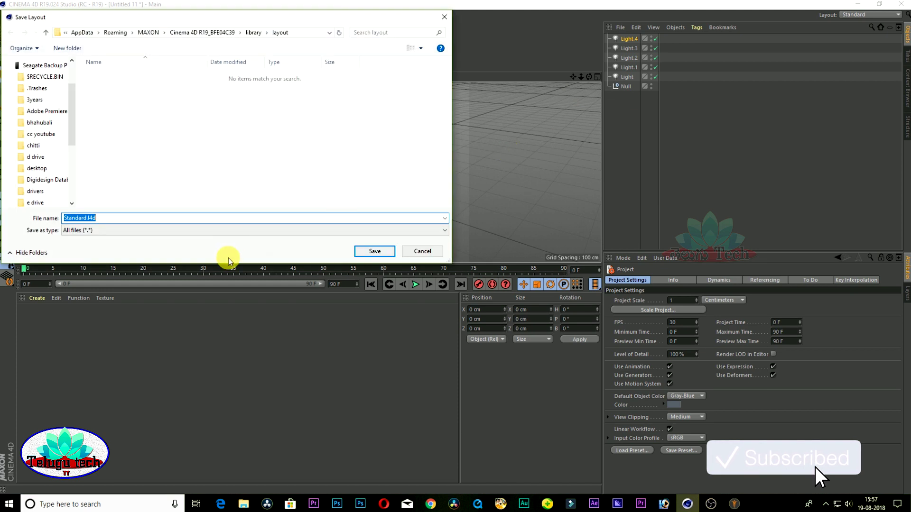
{"action": "type", "text": "che"}
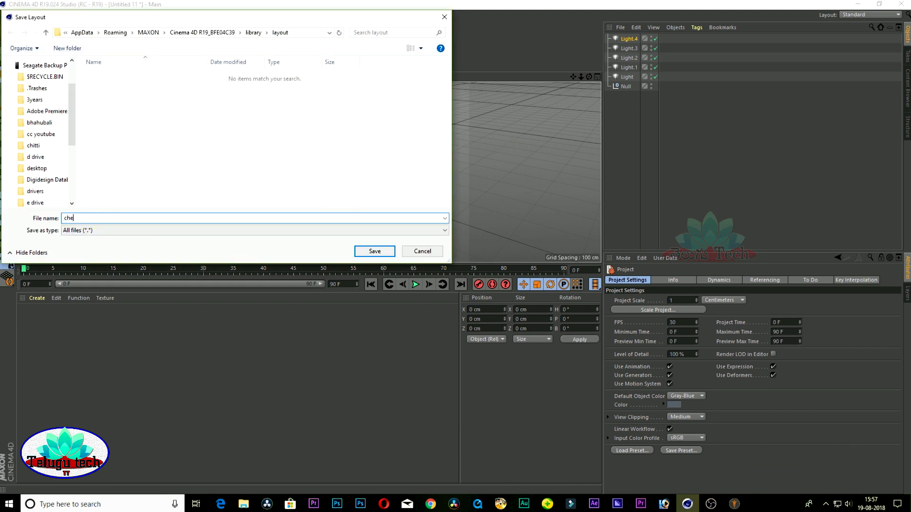
{"action": "type", "text": "rry"}
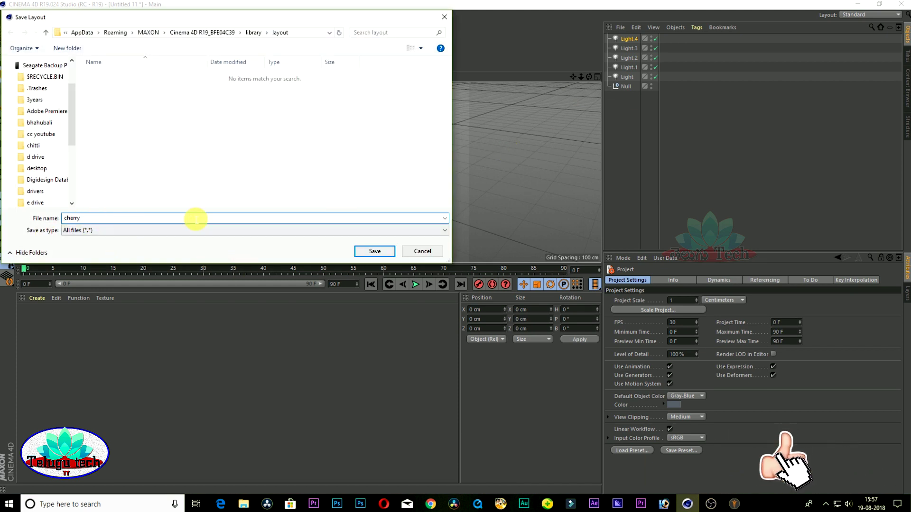
{"action": "left_click", "coordinate": [377, 251]}
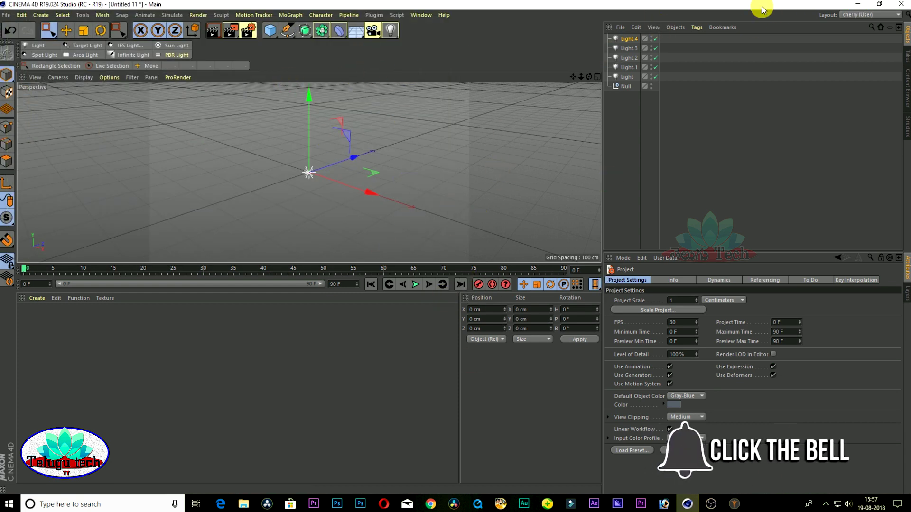
- Reapply the cherry (User) layout and bring up the Window customization options
{"action": "left_click", "coordinate": [876, 15]}
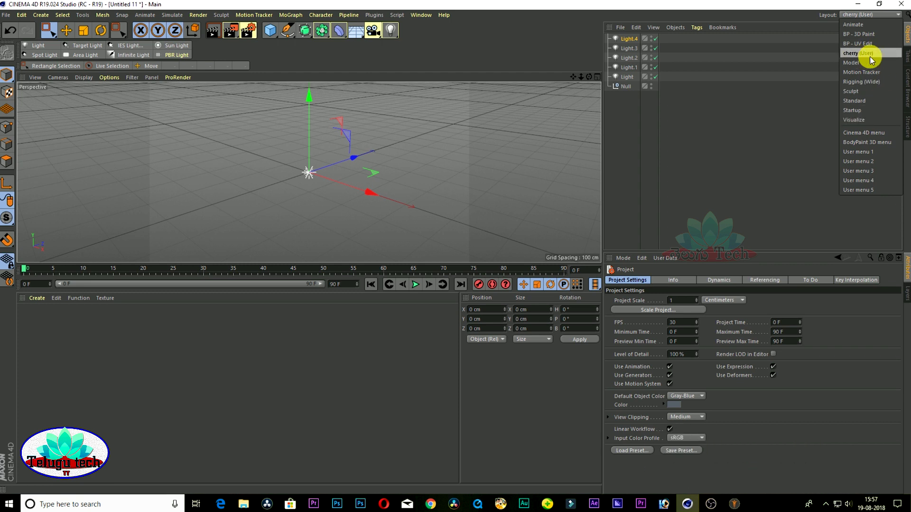
{"action": "left_click", "coordinate": [868, 53]}
{"action": "left_click", "coordinate": [885, 16]}
{"action": "left_click", "coordinate": [693, 155]}
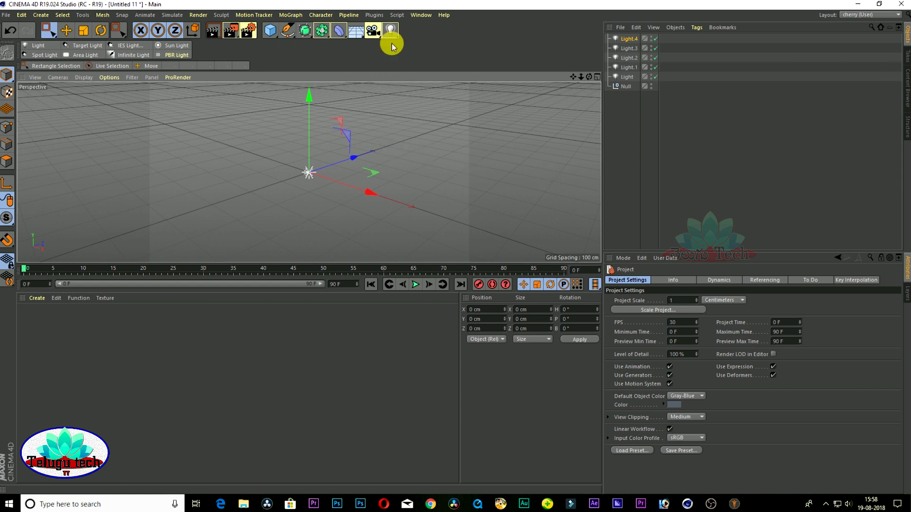
{"action": "left_click", "coordinate": [420, 14]}
{"action": "mouse_move", "coordinate": [456, 30]}
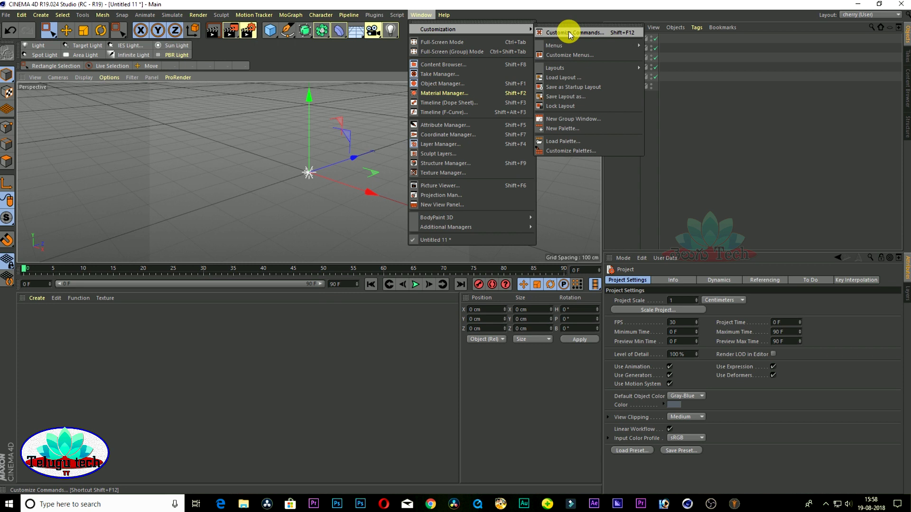
- Delete cherry.l4d from the saved layouts folder, then reopen the layout list
{"action": "left_click", "coordinate": [579, 97]}
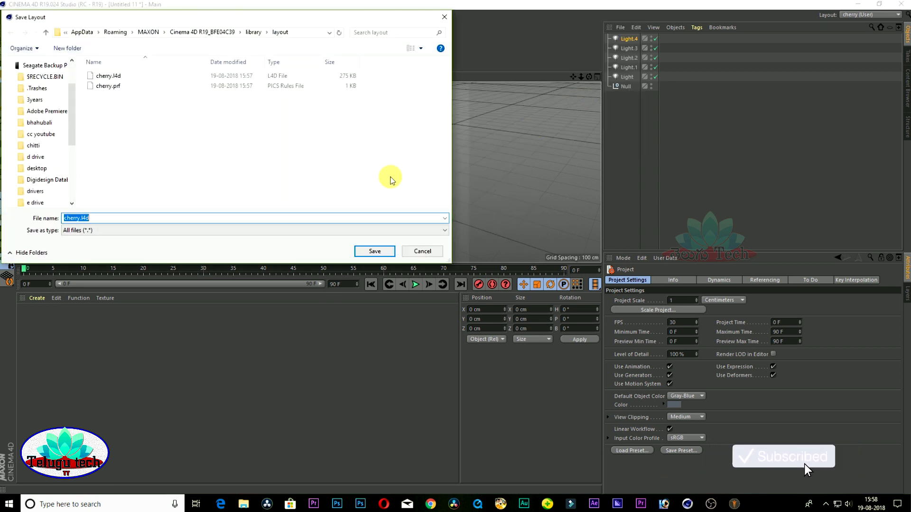
{"action": "left_click", "coordinate": [121, 76]}
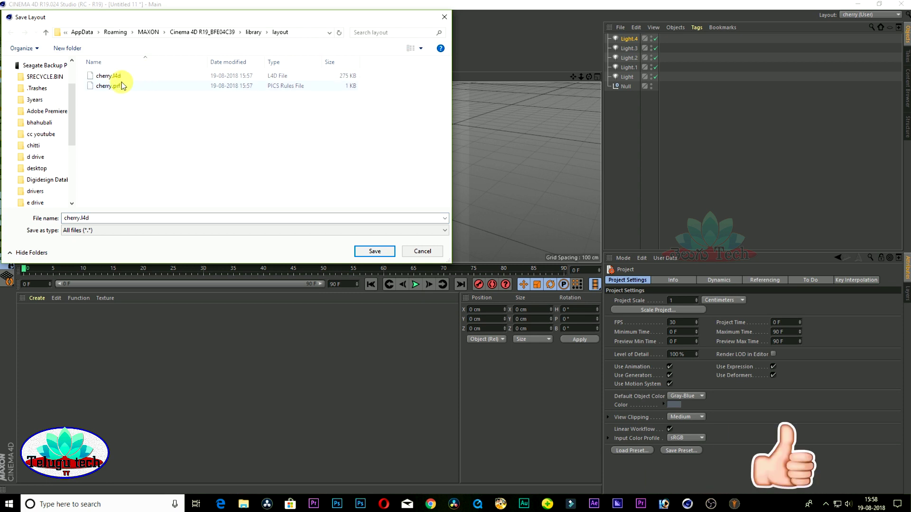
{"action": "right_click", "coordinate": [122, 76]}
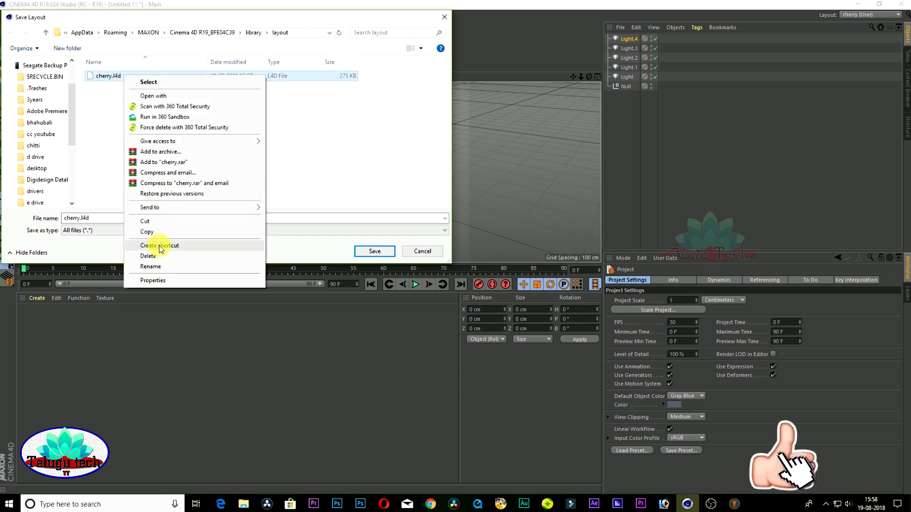
{"action": "left_click", "coordinate": [148, 256]}
{"action": "left_click", "coordinate": [421, 251]}
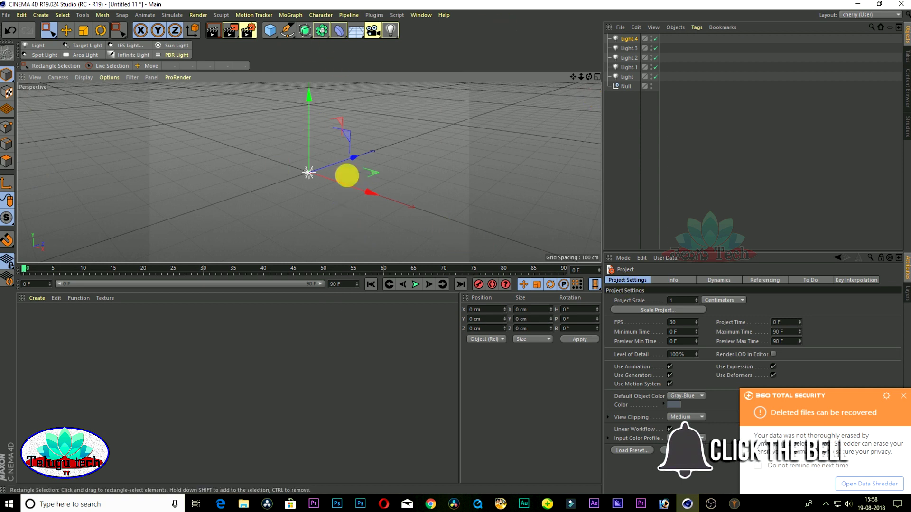
{"action": "left_click", "coordinate": [871, 15]}
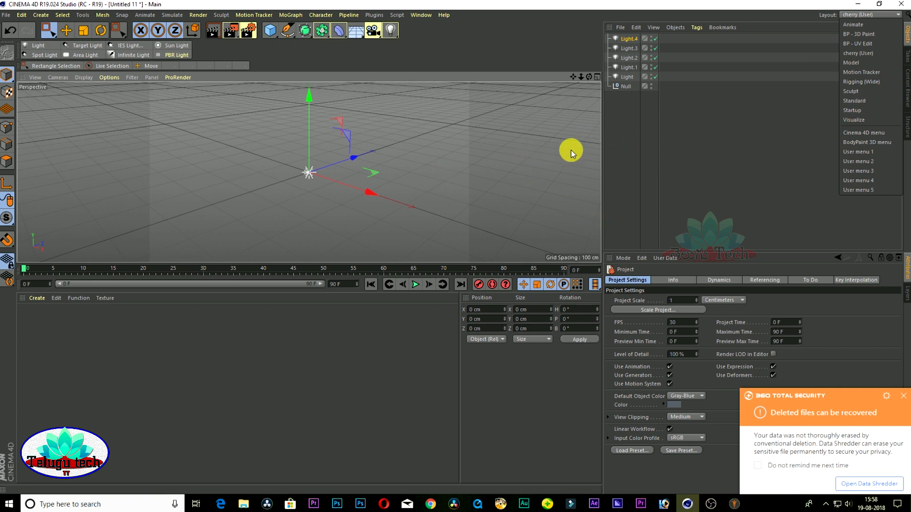
- Close the layout list without switching and dismiss the 360 Total Security notification
{"action": "left_click", "coordinate": [750, 182]}
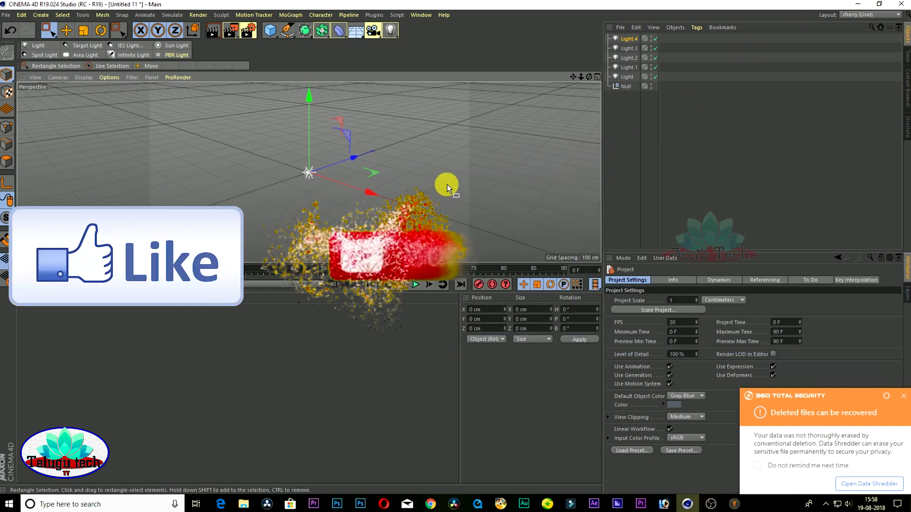
{"action": "left_click", "coordinate": [904, 397]}
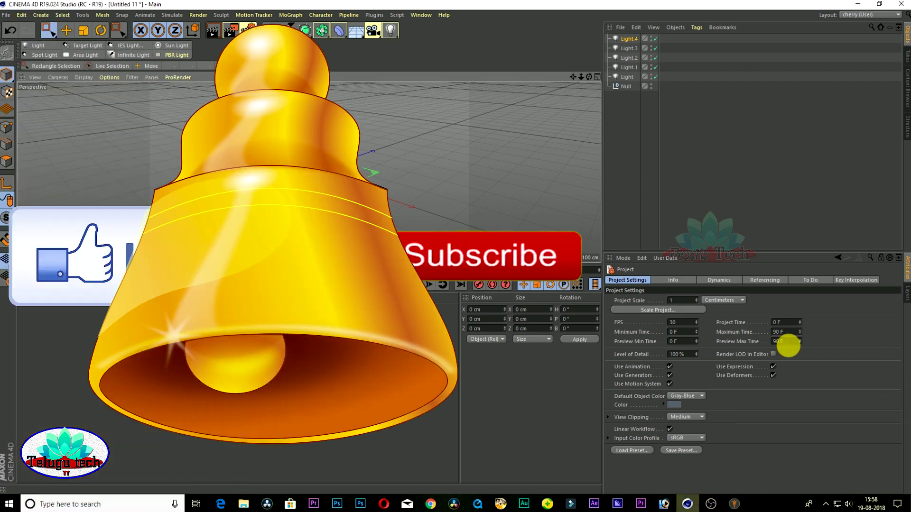